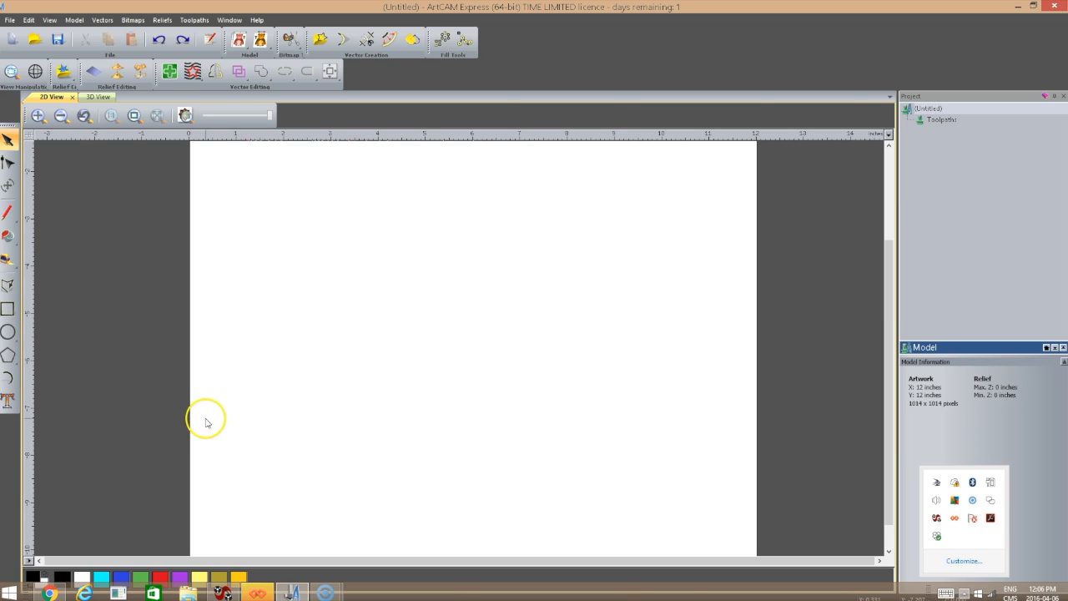
- Draw a circle with a radius of about 2.94 inches and centre it on the page
left_click(8, 331)
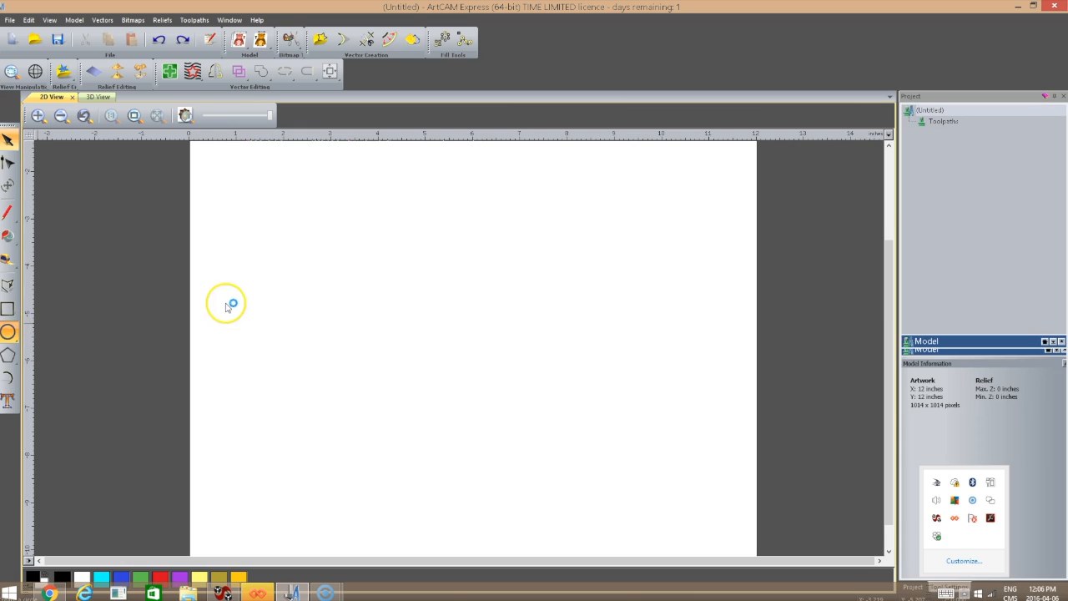
left_click(298, 271)
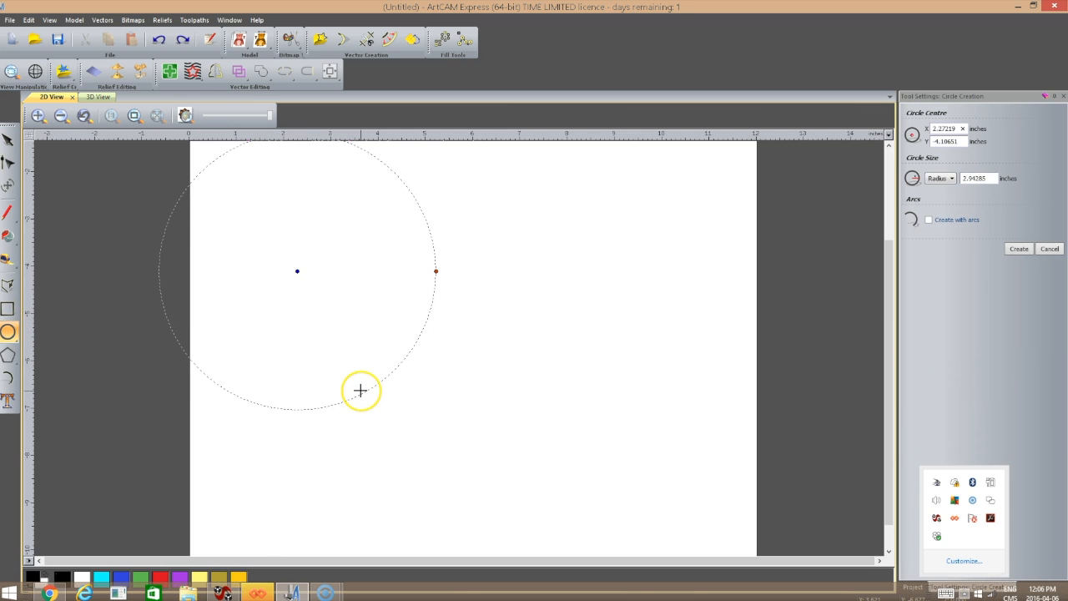
left_click(431, 387)
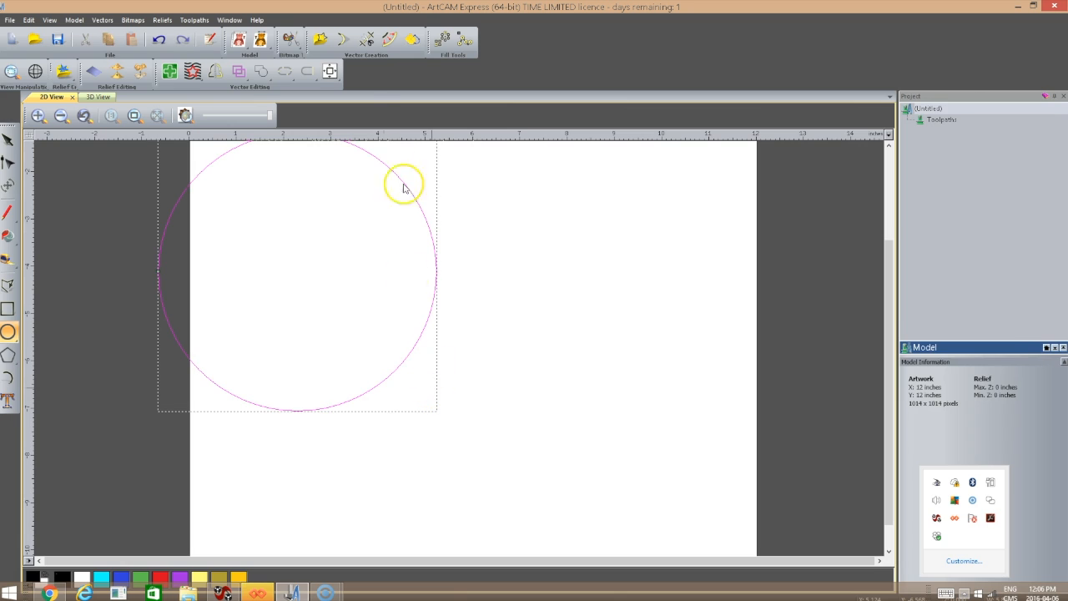
left_click(331, 72)
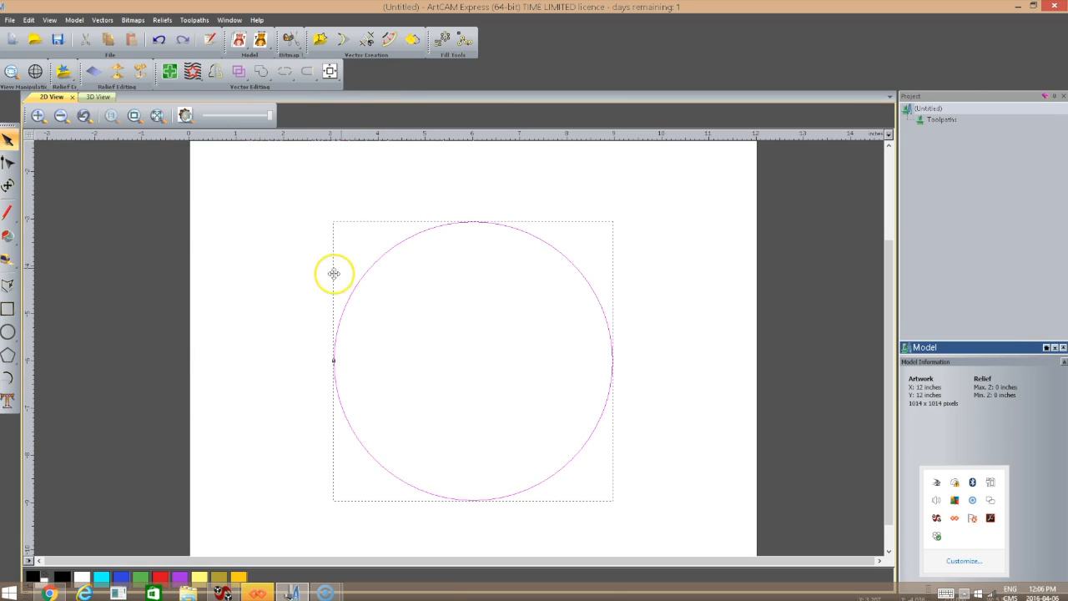
- Draw a rectangle about 10.26 inches wide and 3.62 inches high across the circle and centre it on the page
left_click(7, 310)
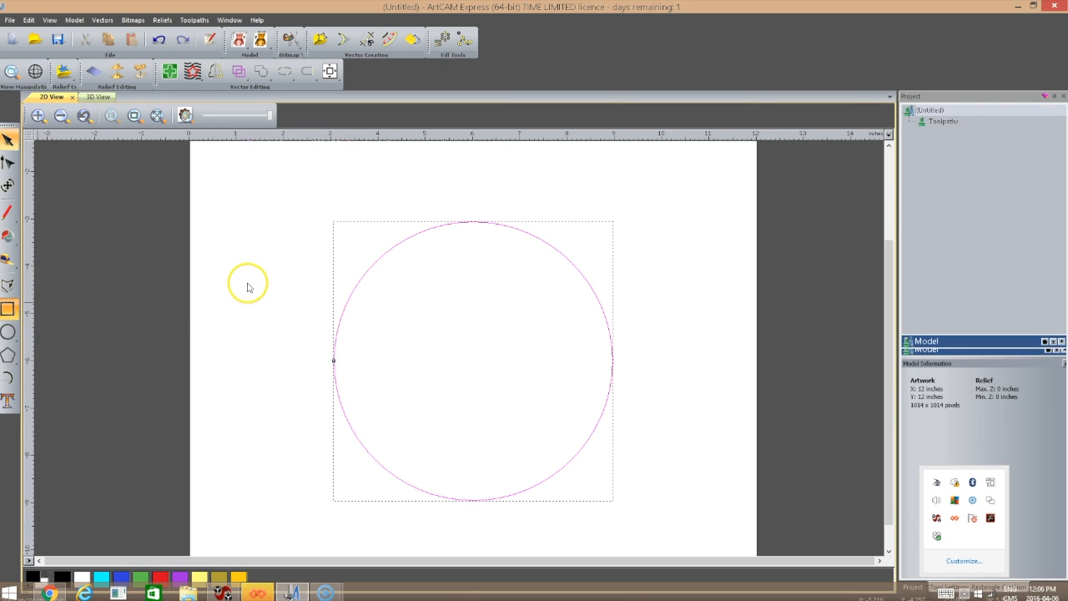
left_click_drag(246, 275, 732, 446)
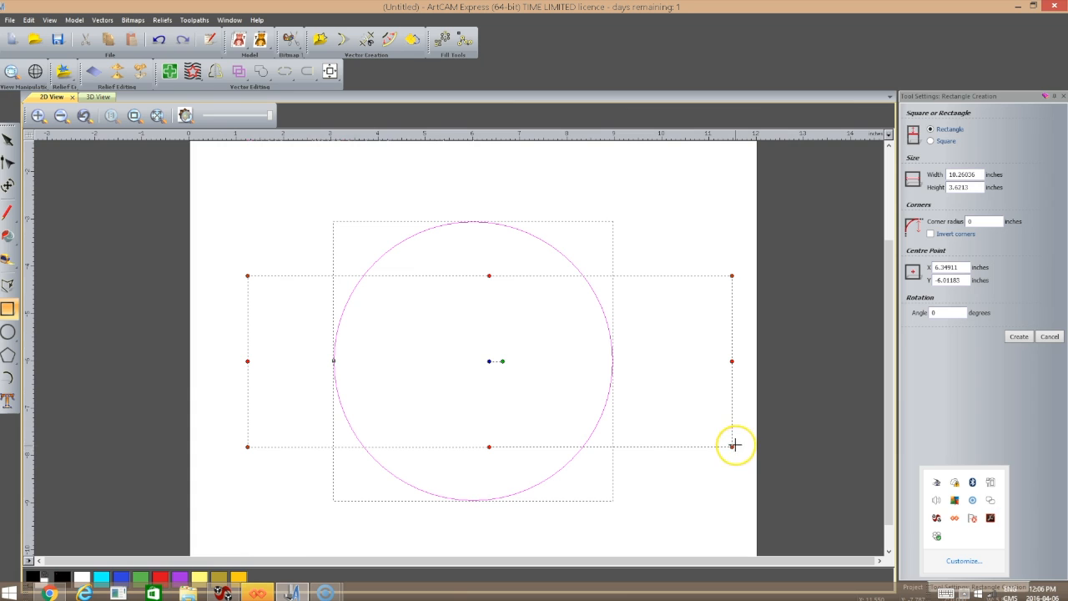
key("Return")
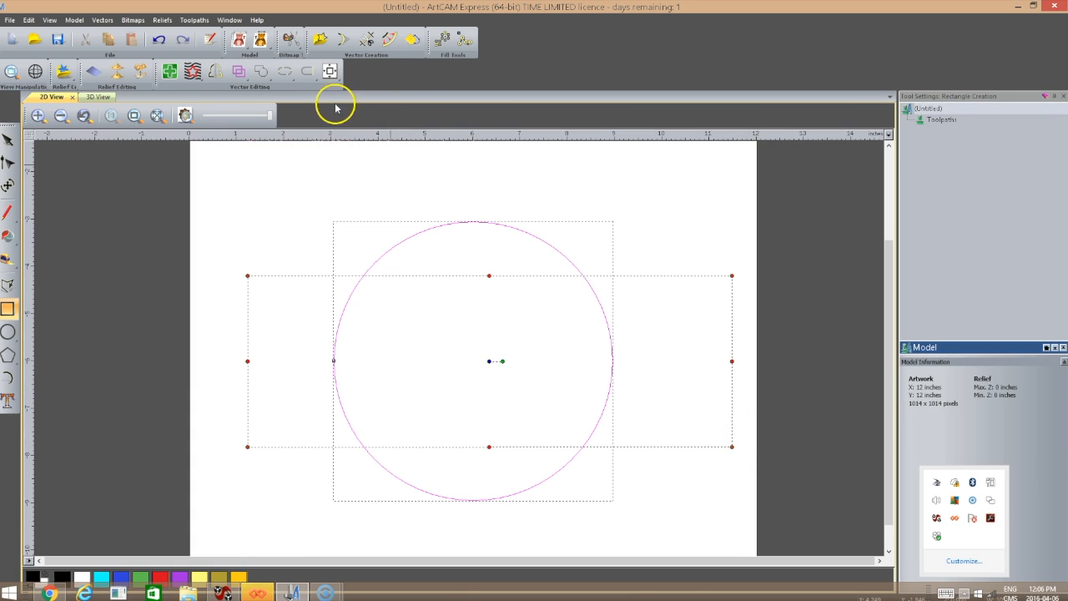
left_click(329, 71)
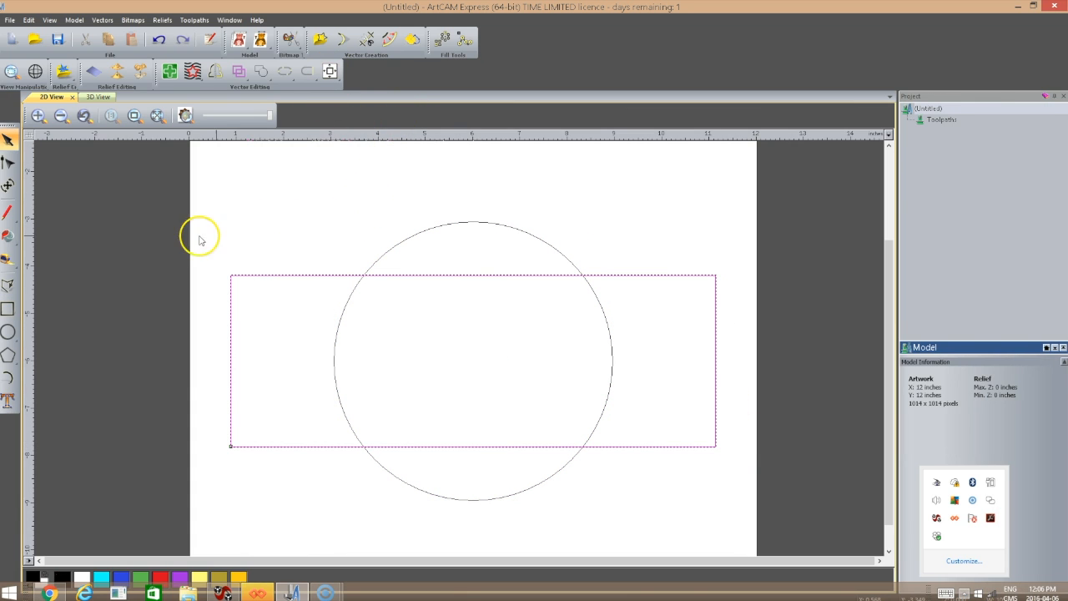
- Weld the circle and rectangle into a single outline, and undo the weld
left_click(207, 176)
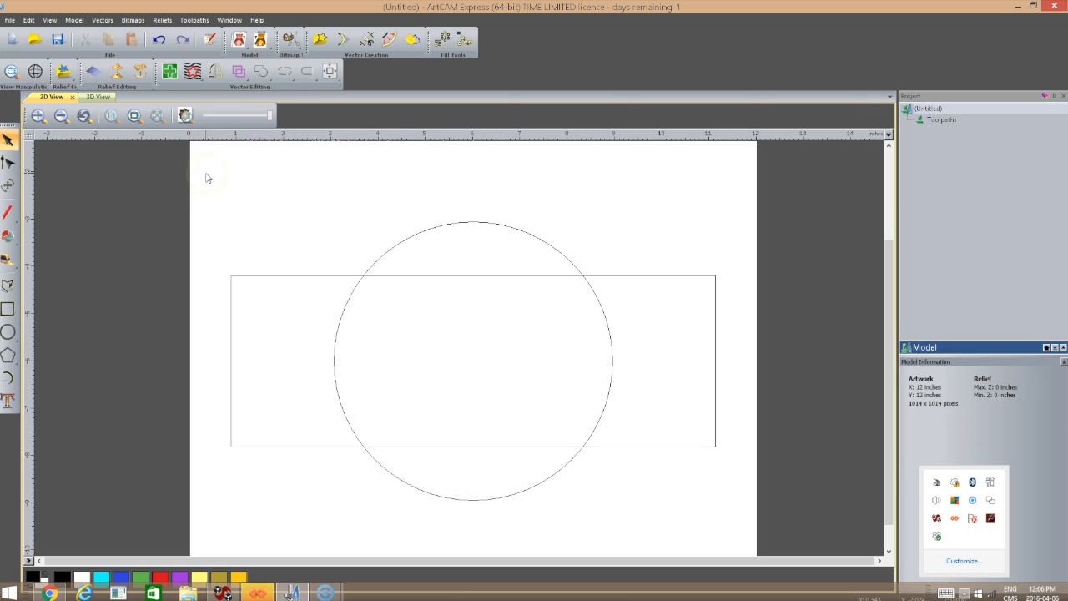
left_click_drag(207, 177, 799, 534)
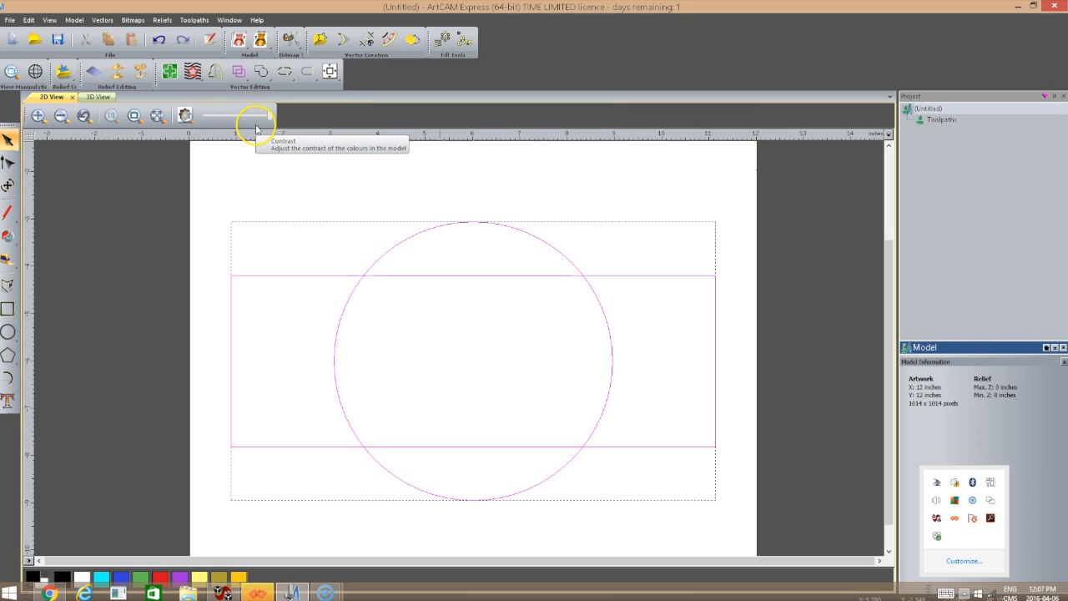
left_click(261, 71)
left_click(262, 72)
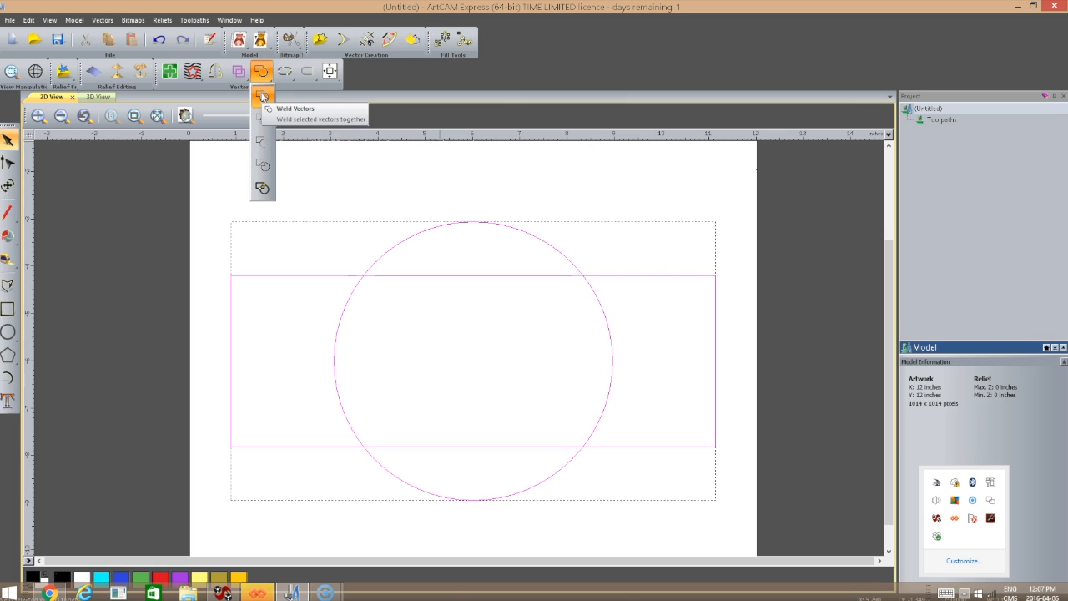
left_click(523, 191)
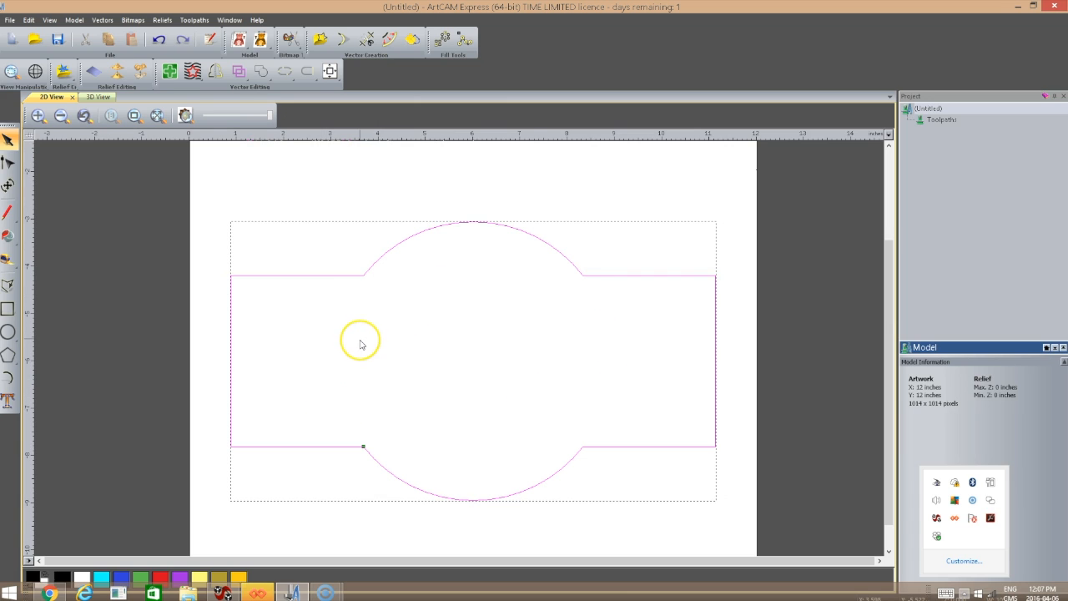
left_click(317, 200)
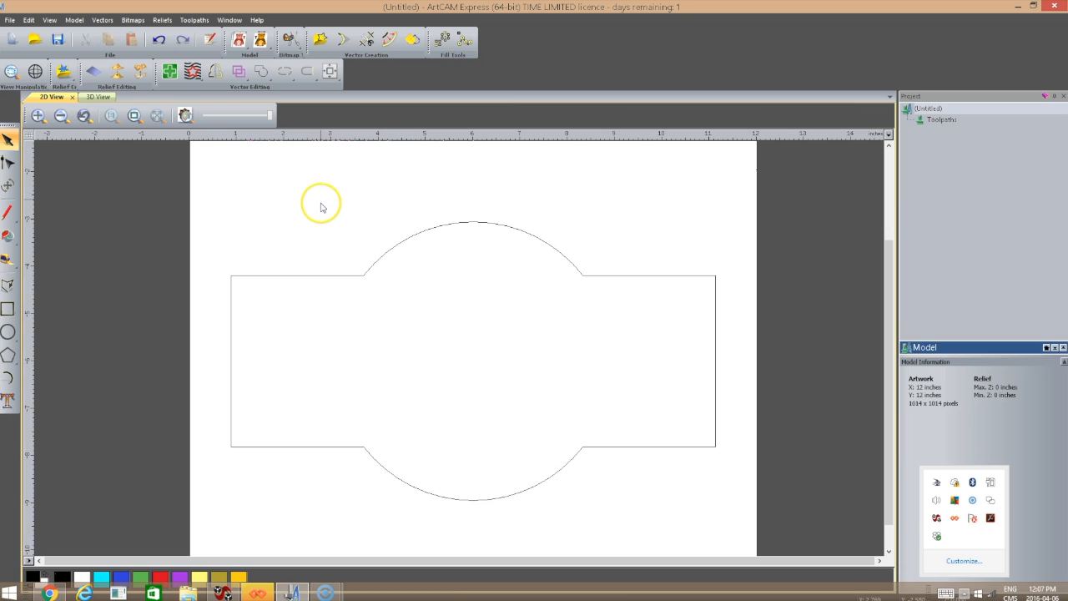
left_click(307, 276)
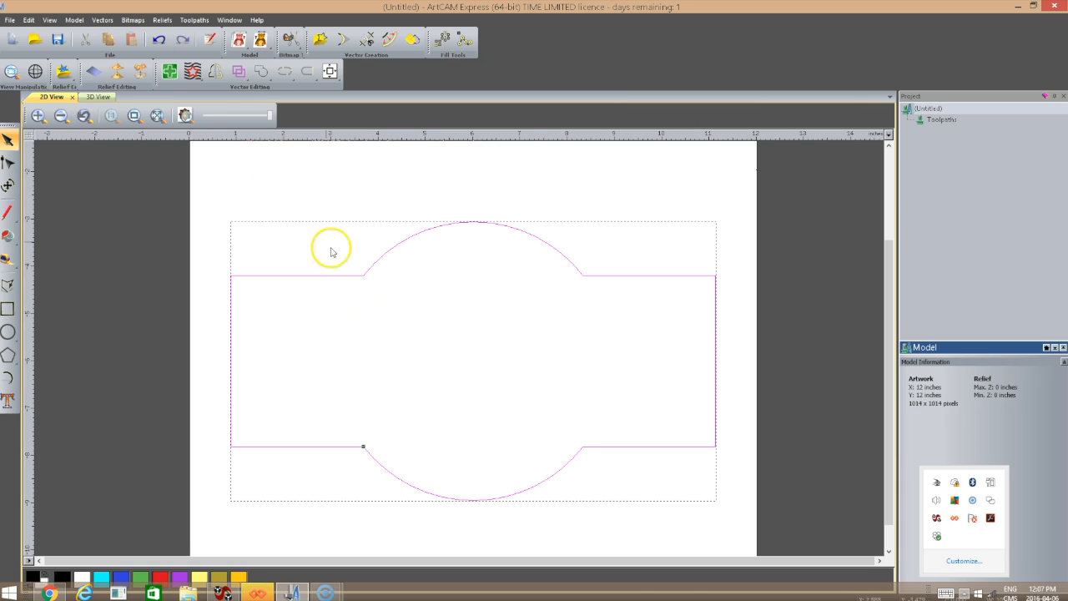
left_click(158, 40)
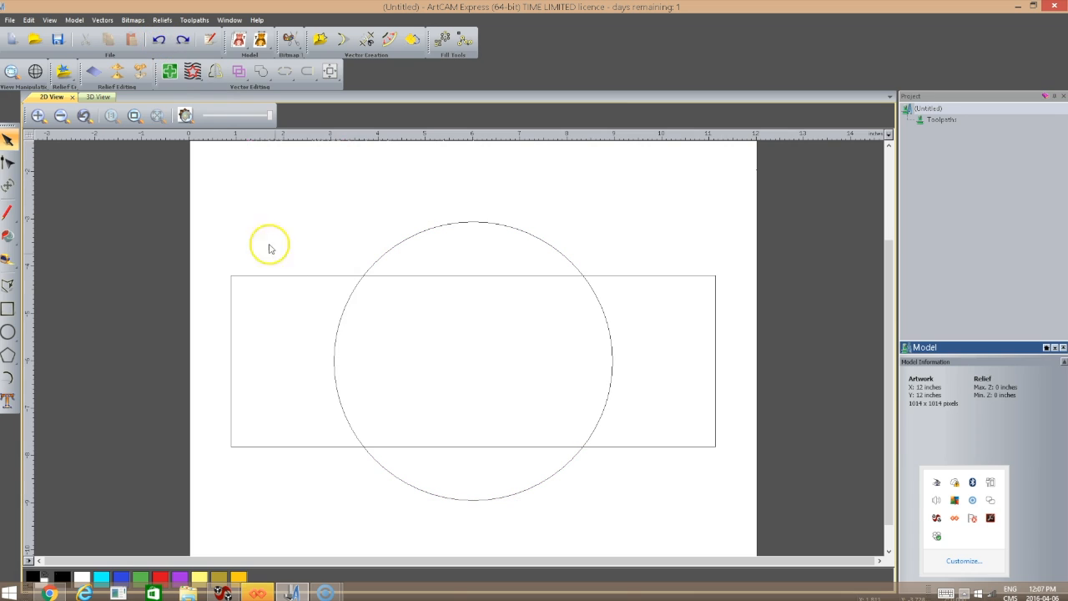
- Intersect the circle and rectangle so only their overlapping area is kept, and undo the operation
left_click_drag(213, 183, 808, 538)
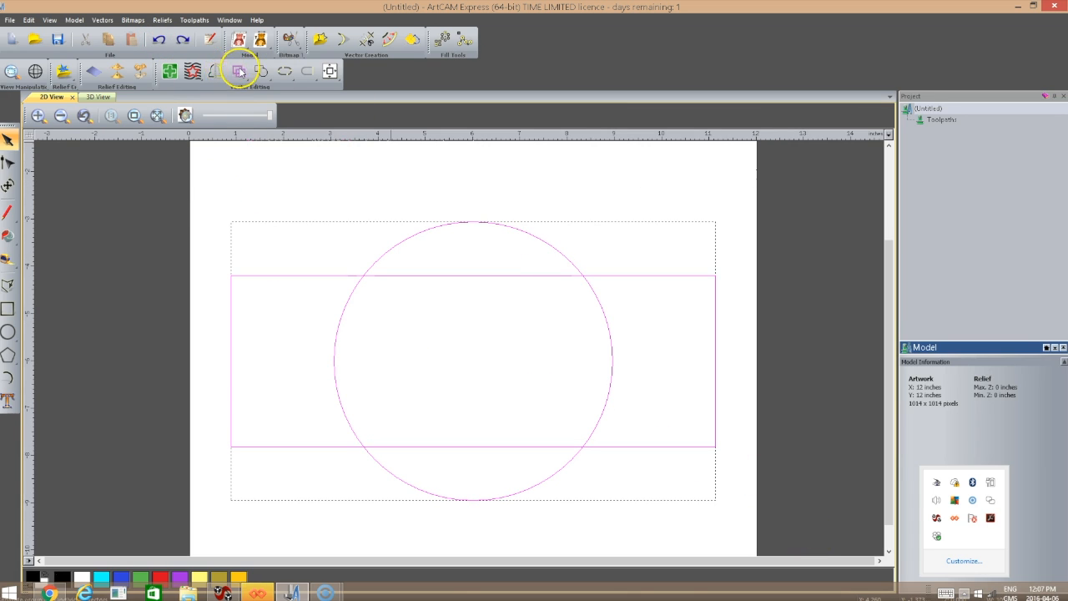
left_click(260, 71)
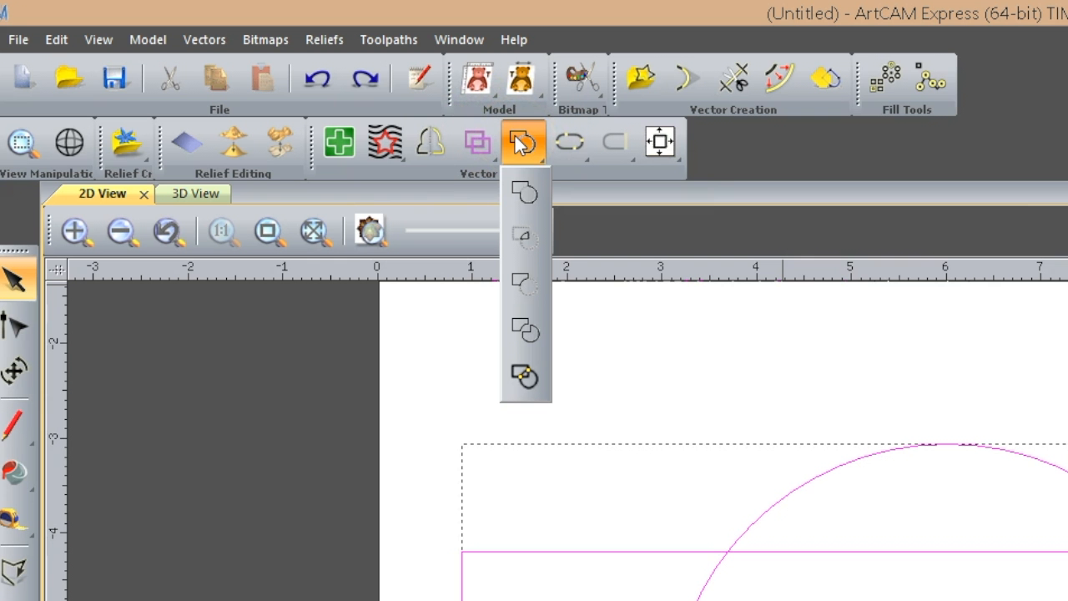
left_click(533, 238)
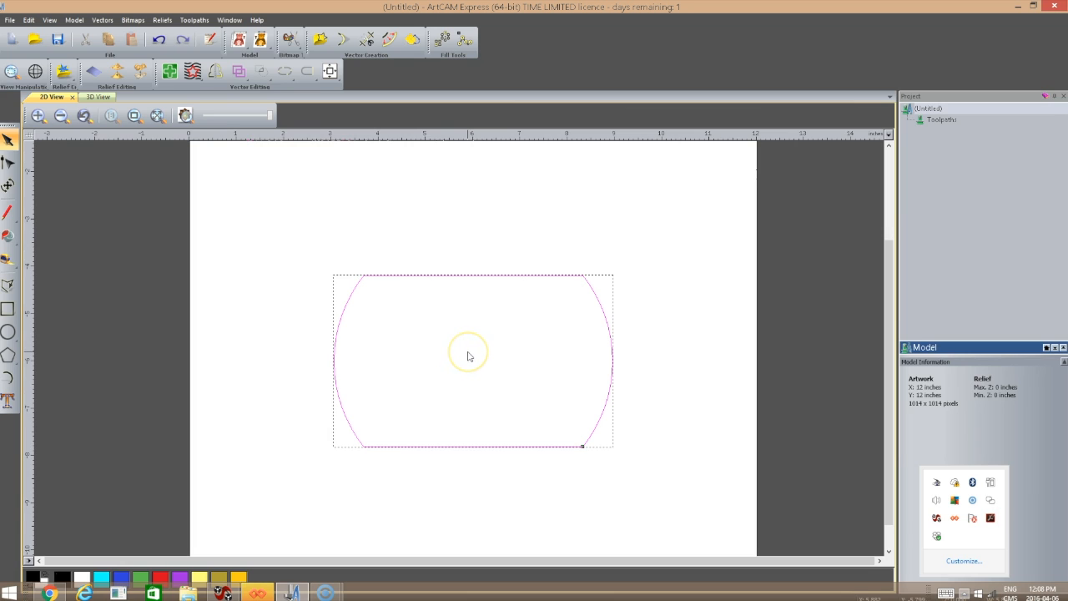
left_click(158, 40)
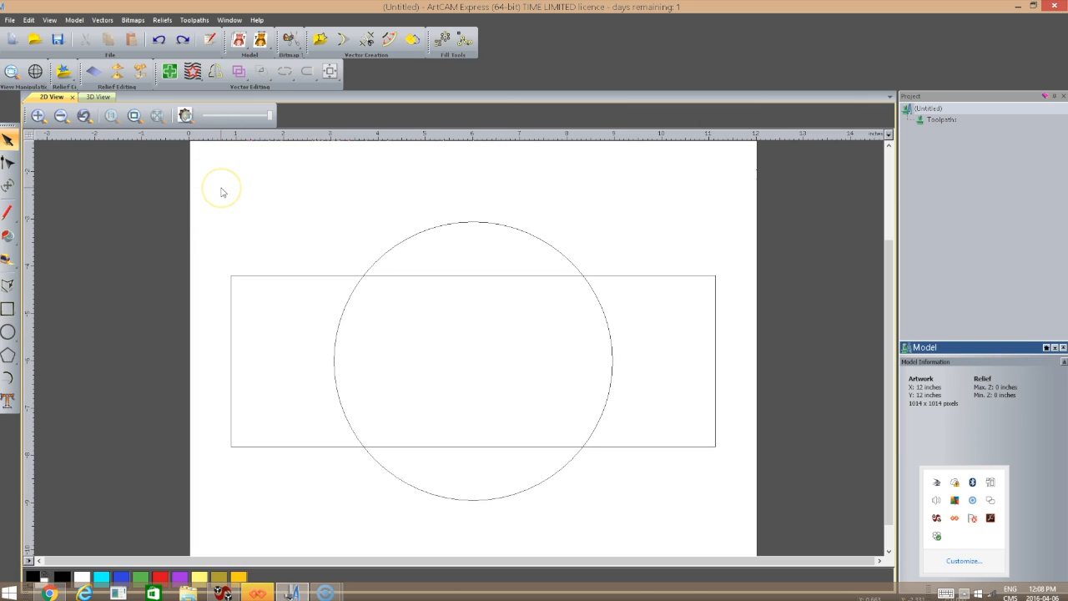
- Subtract the circle from the rectangle, selecting the rectangle as the first vector, and undo the subtraction
left_click(276, 275)
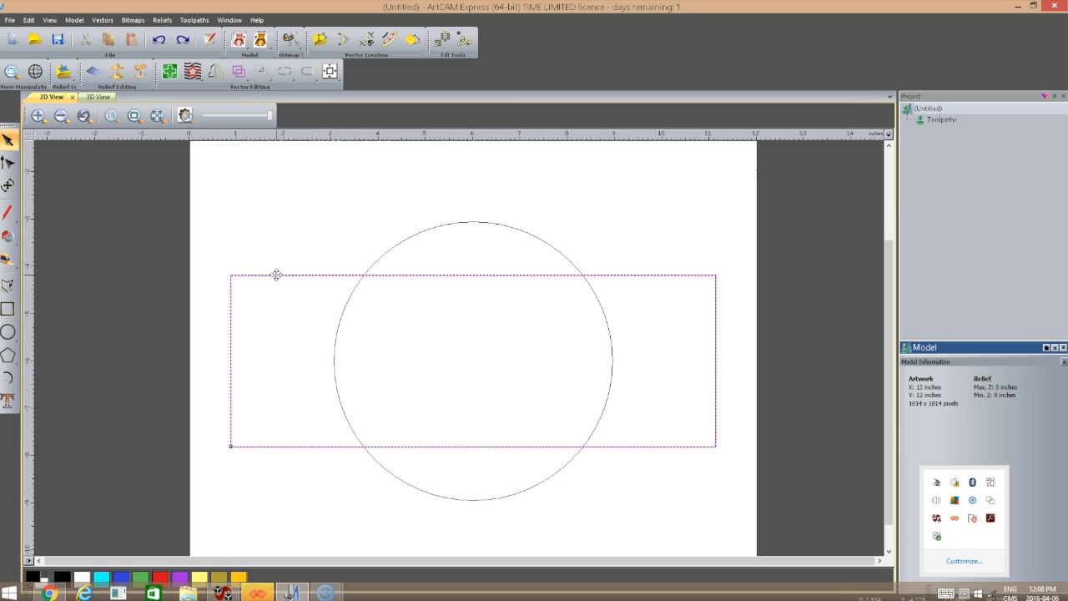
left_click(427, 229, "shift")
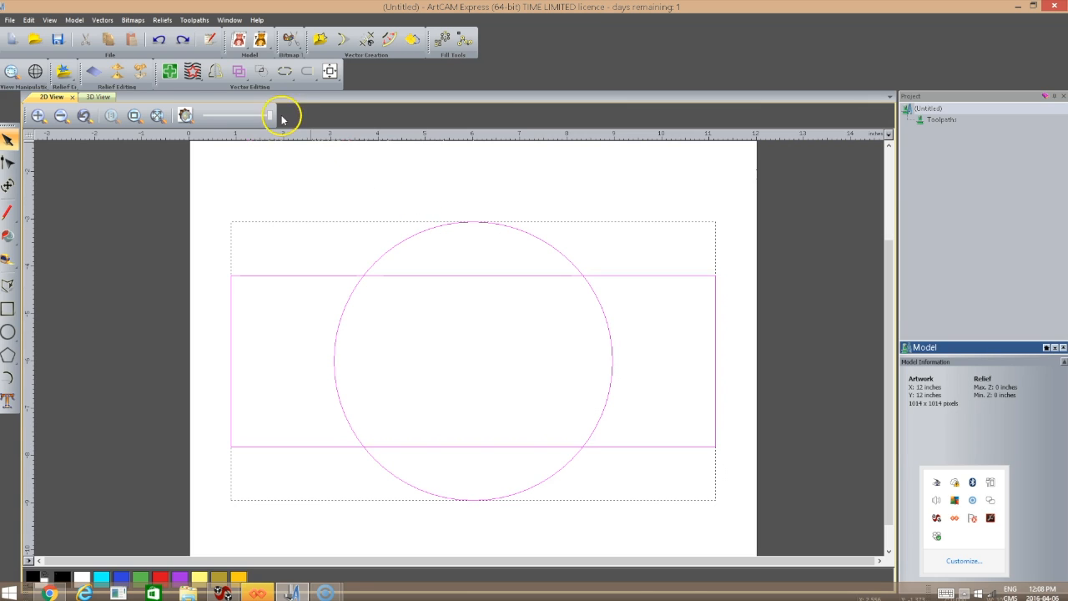
left_click(261, 71)
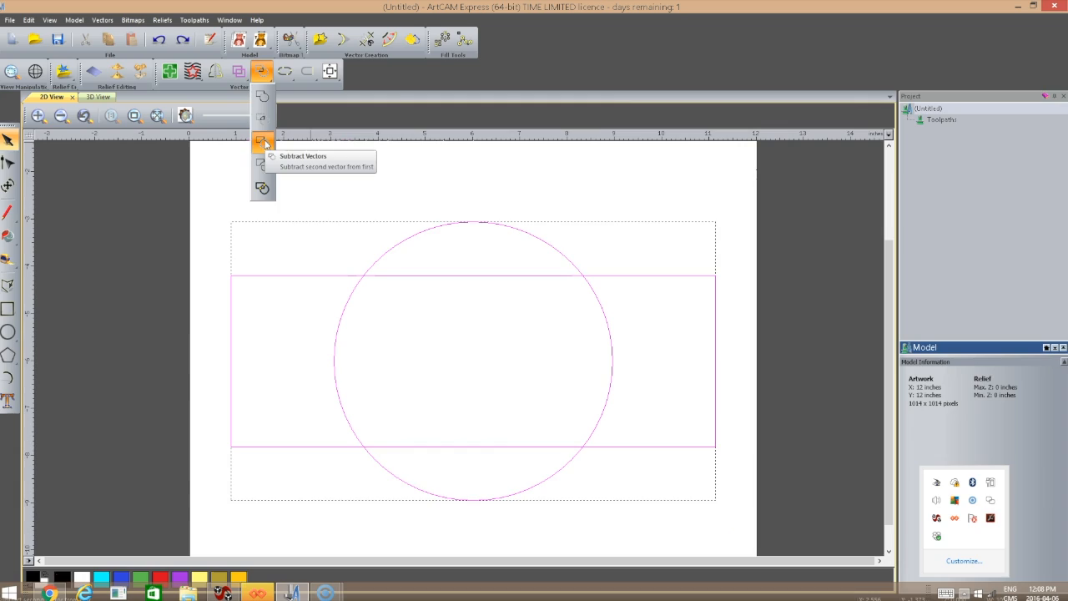
left_click(530, 284)
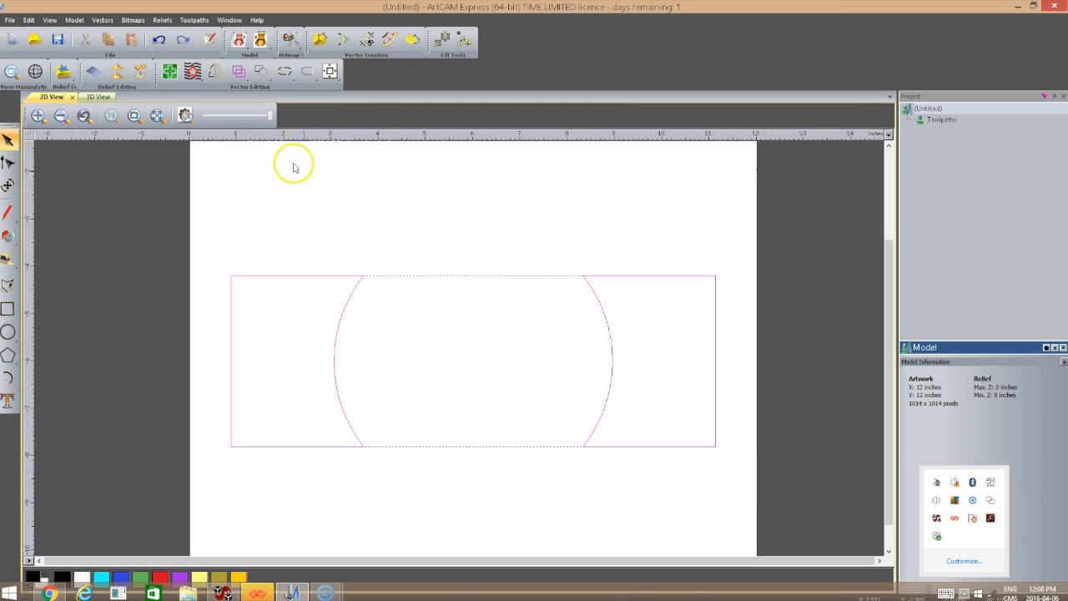
left_click(398, 216)
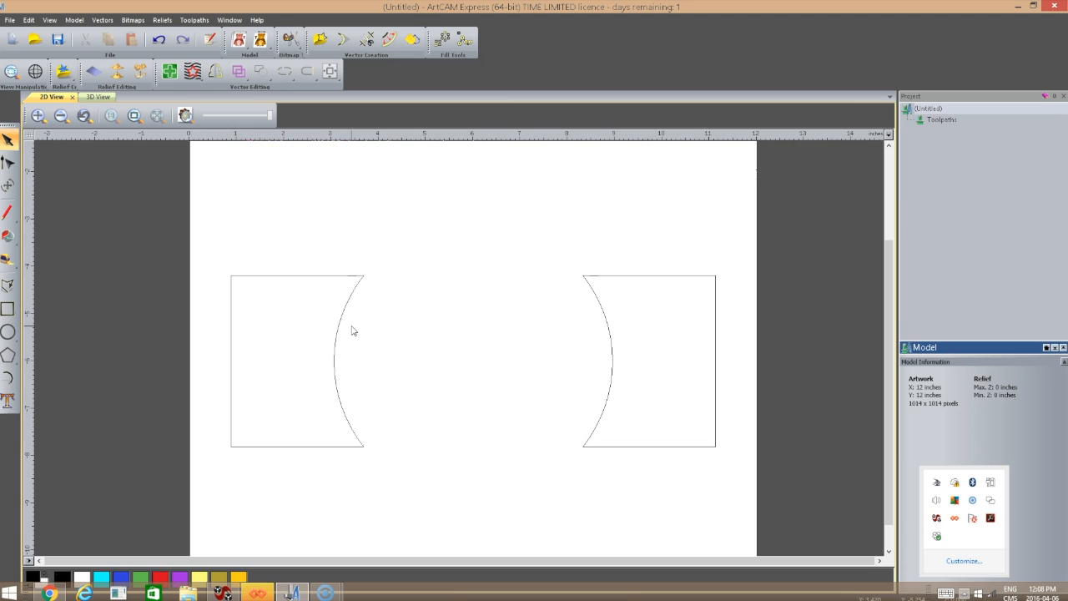
left_click(159, 40)
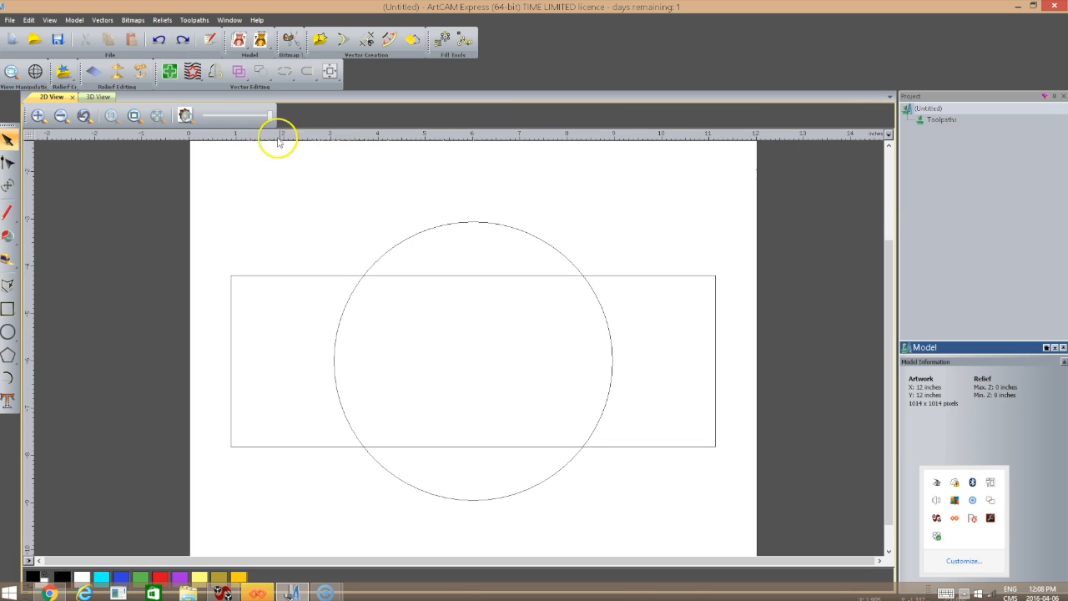
- Subtract the rectangle from the circle, selecting the circle as the first vector, and undo the subtraction
left_click(410, 235)
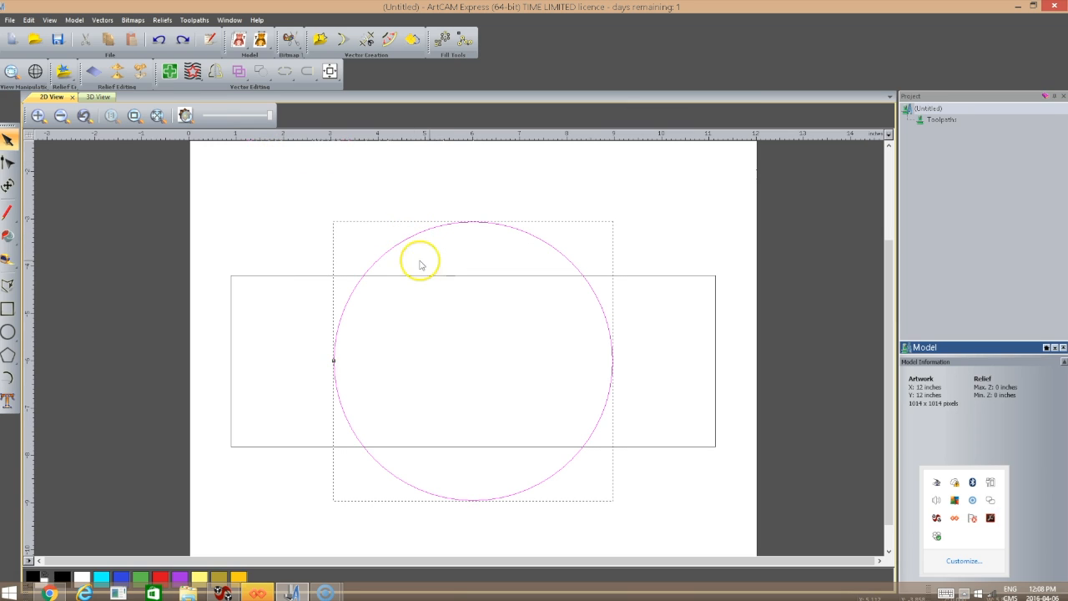
left_click(309, 276, "shift")
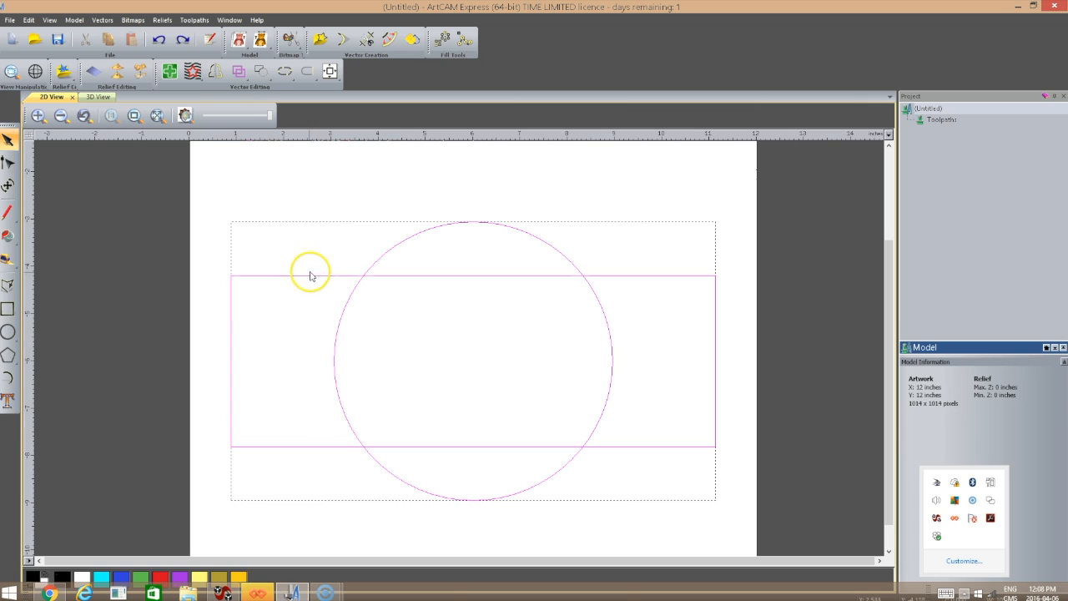
left_click(261, 72)
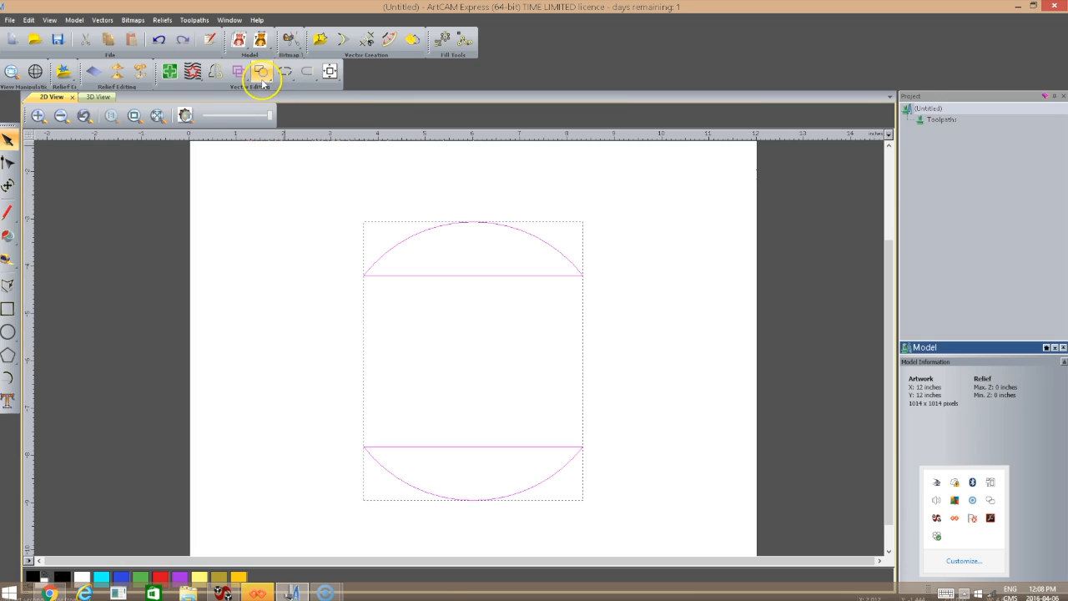
left_click(158, 39)
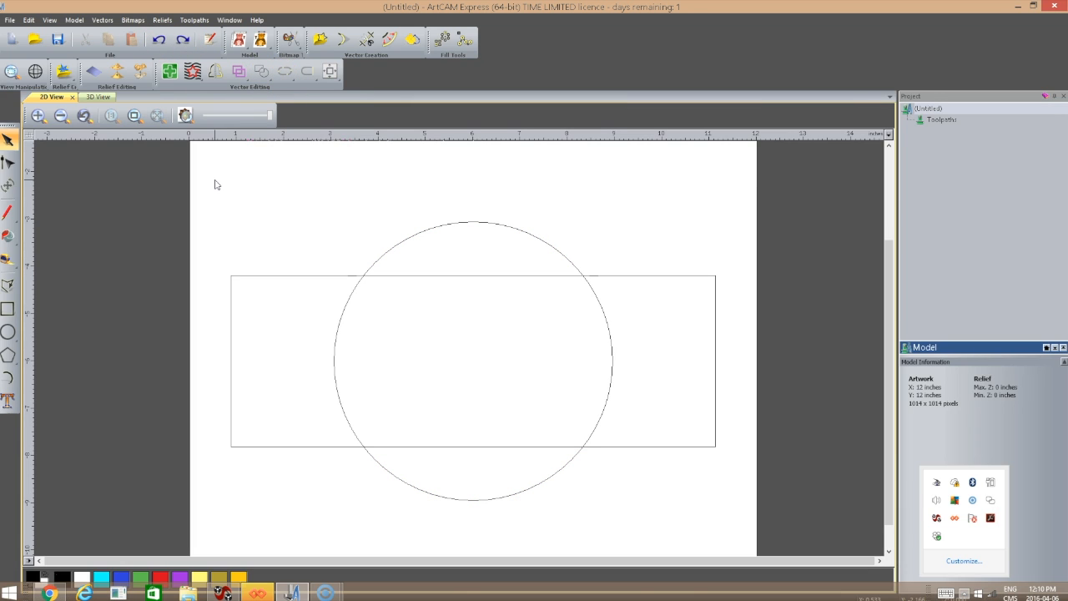
- Trim the circle and rectangle against each other with Trim Vectors and deselect the resulting pieces
left_click_drag(215, 184, 776, 548)
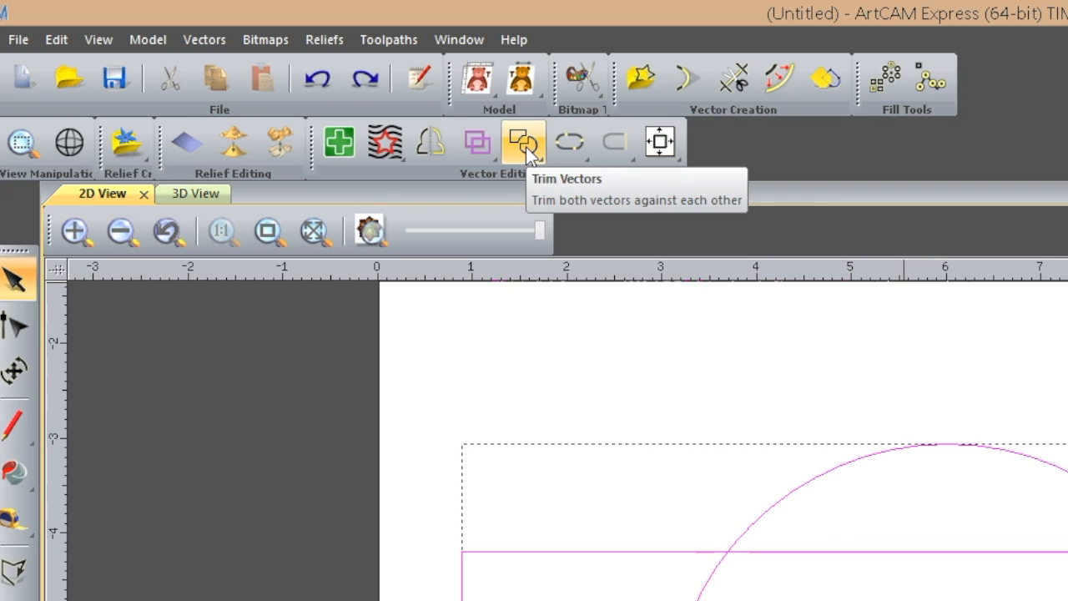
left_click_drag(262, 73, 265, 150)
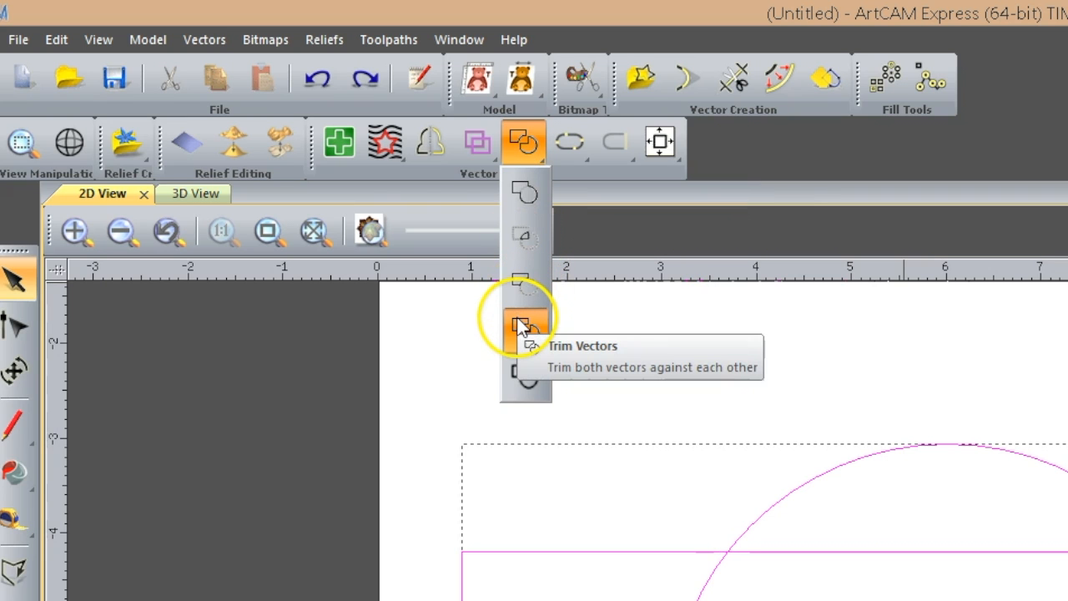
left_click_drag(523, 328, 522, 330)
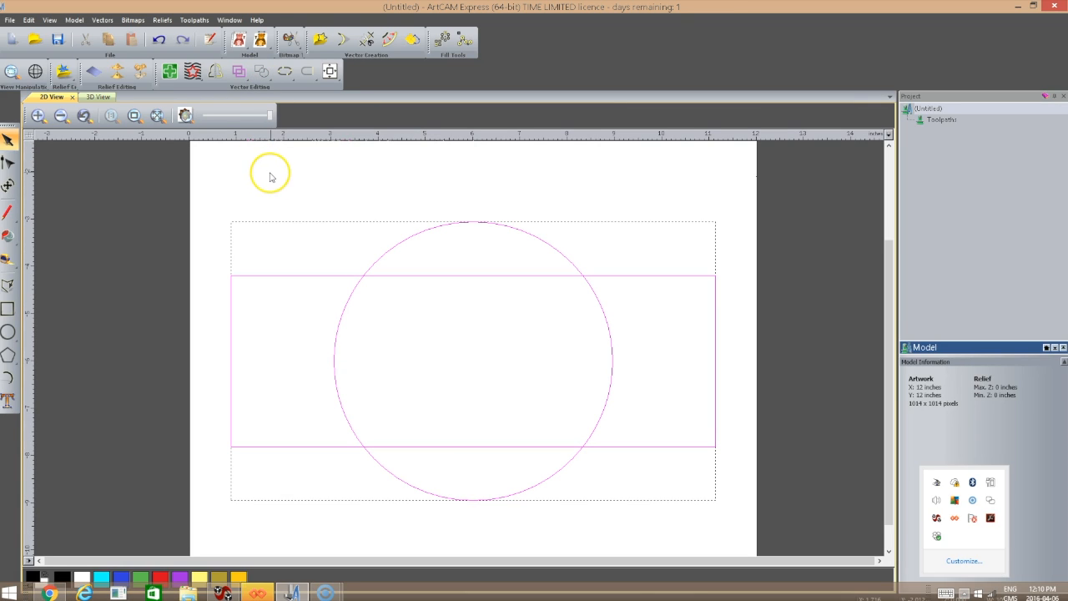
left_click(277, 180)
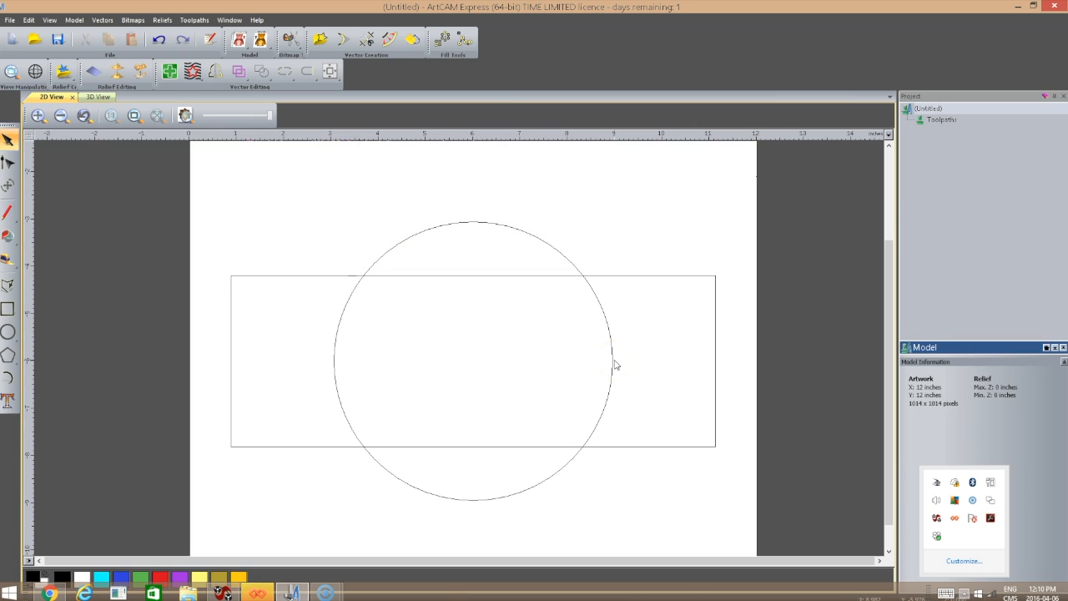
- Nudge the trimmed right-hand end of the rectangle to the right, and undo back to the whole circle and the uncentred rectangle
key("Right")
key("Right")
key("Right")
key("Right")
key("Right")
key("Right")
key("Right")
key("Right")
key("Right")
key("Right")
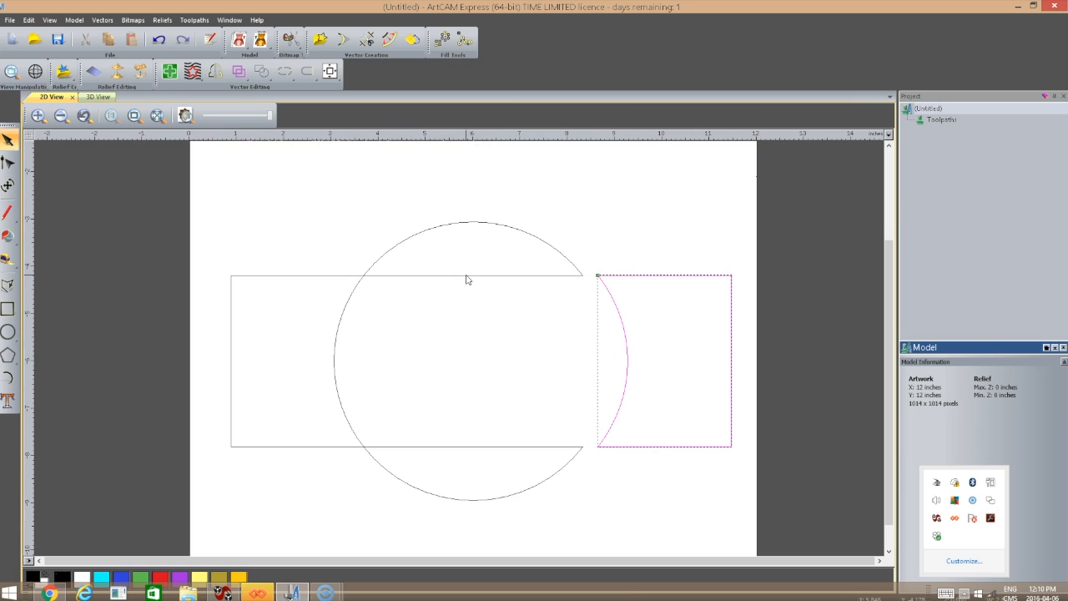
left_click(157, 39)
left_click(158, 39)
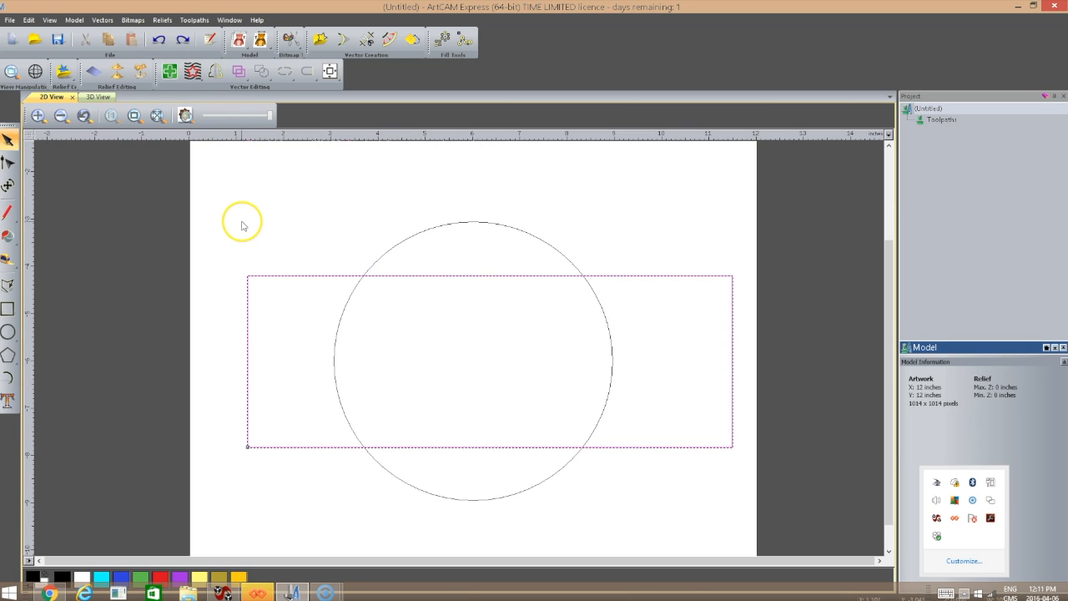
- Redo the rectangle's centring, and slice the circle and rectangle into separate segments at their intersections
left_click(183, 39)
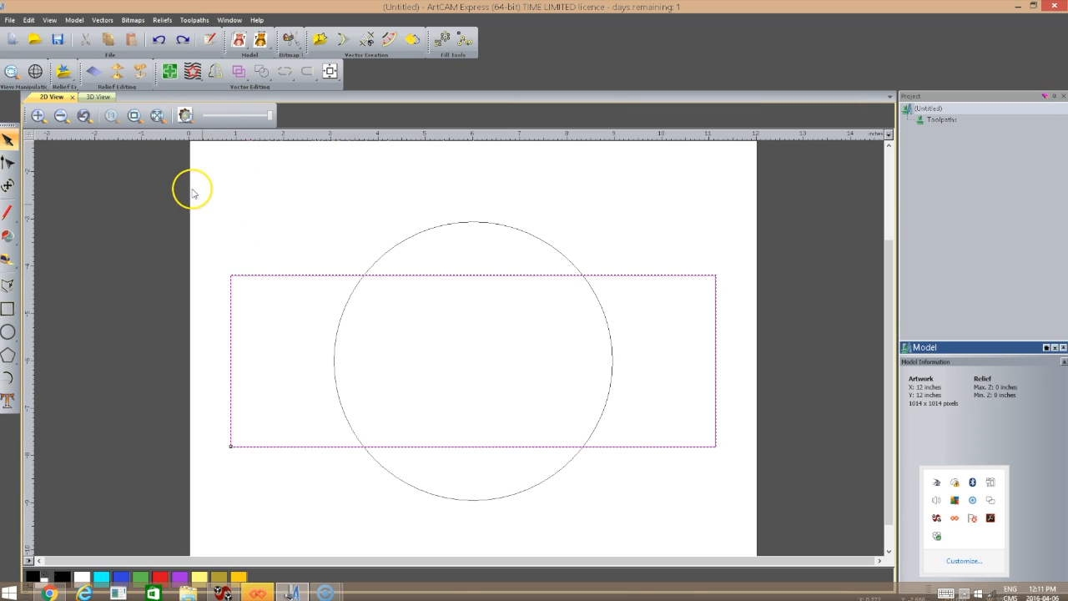
left_click_drag(216, 185, 772, 529)
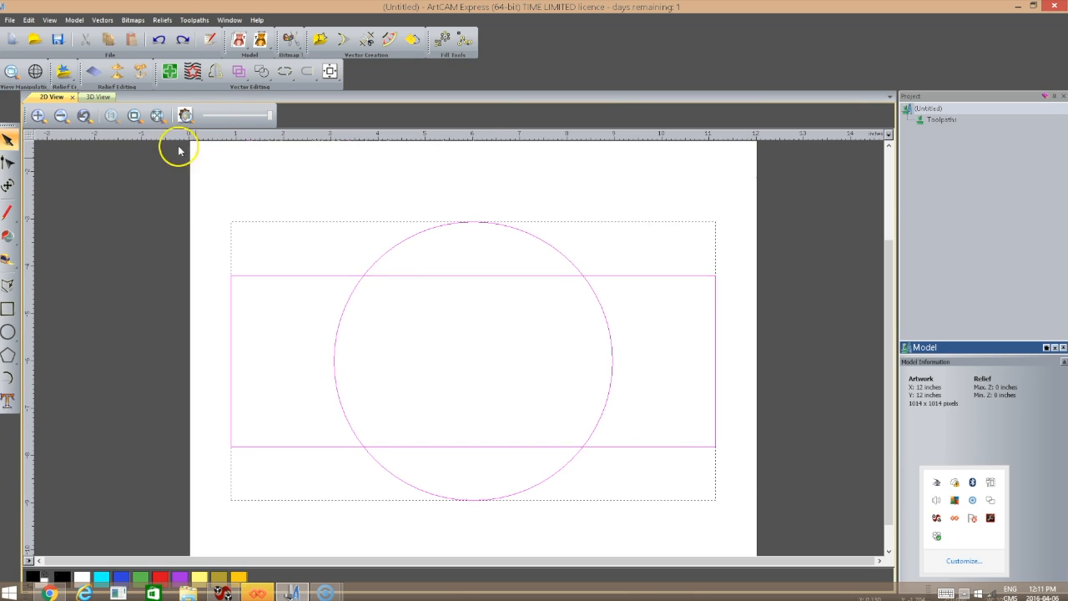
left_click(261, 72)
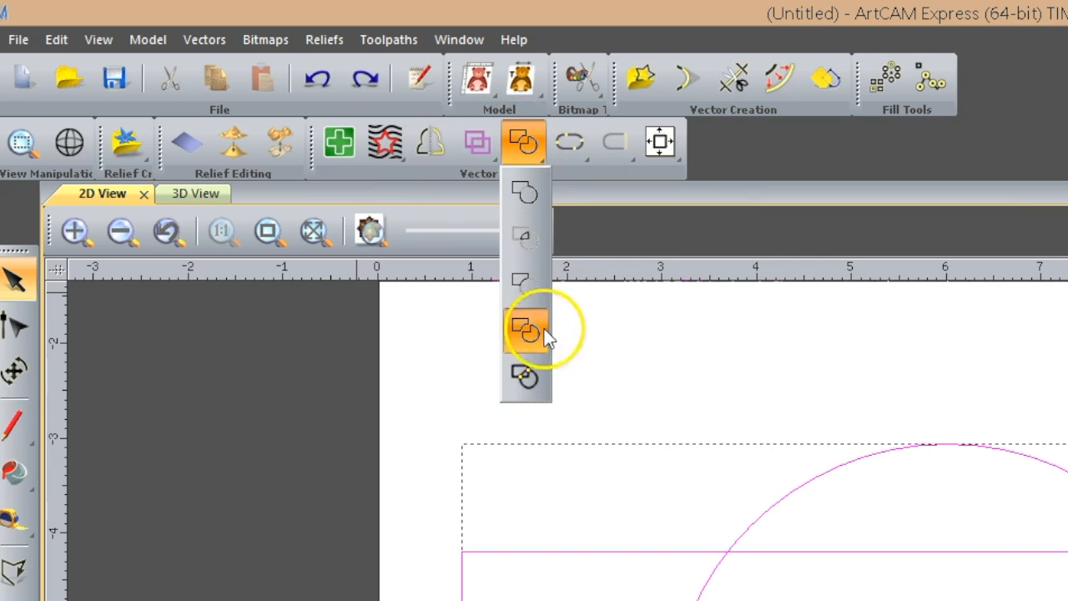
left_click(526, 377)
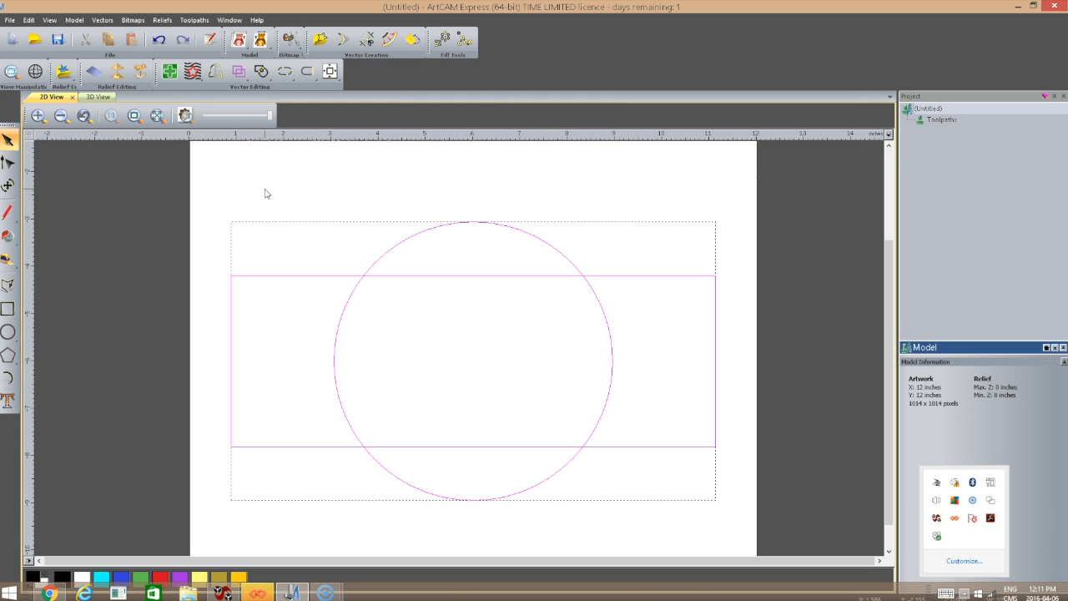
left_click(267, 185)
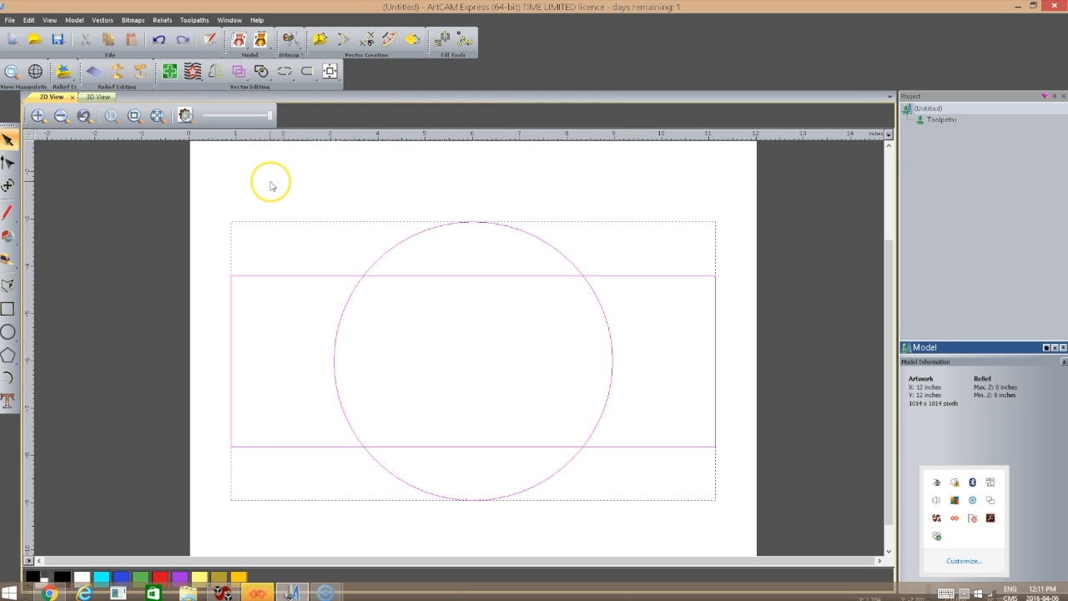
- Nudge the sliced left-hand end of the rectangle to the left, away from the rest of the shape
left_click(280, 275)
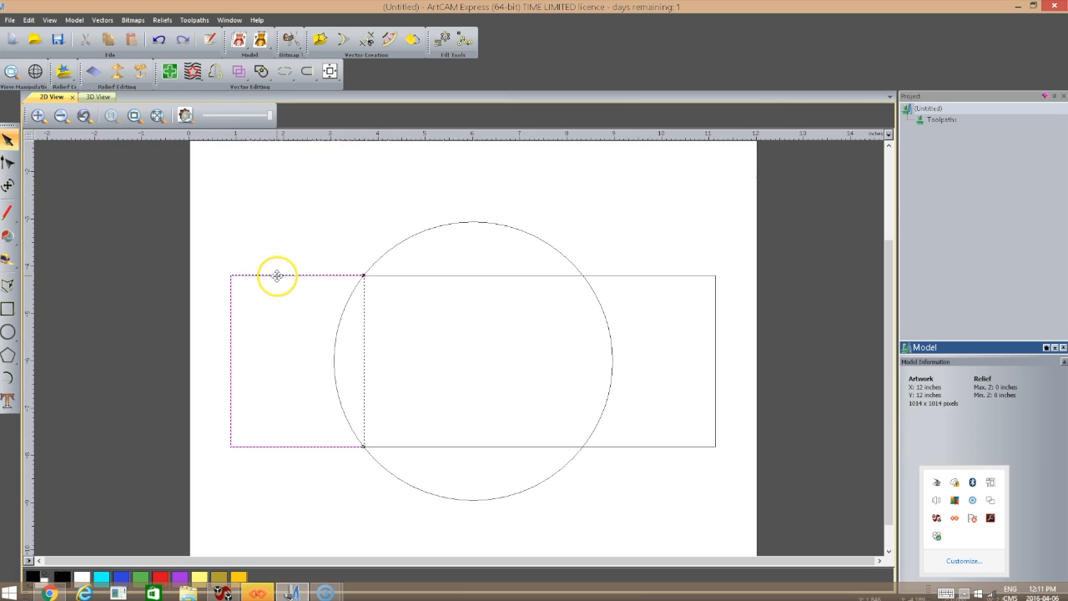
key("Left")
key("Left")
key("Left")
key("Left")
key("Left")
key("Left")
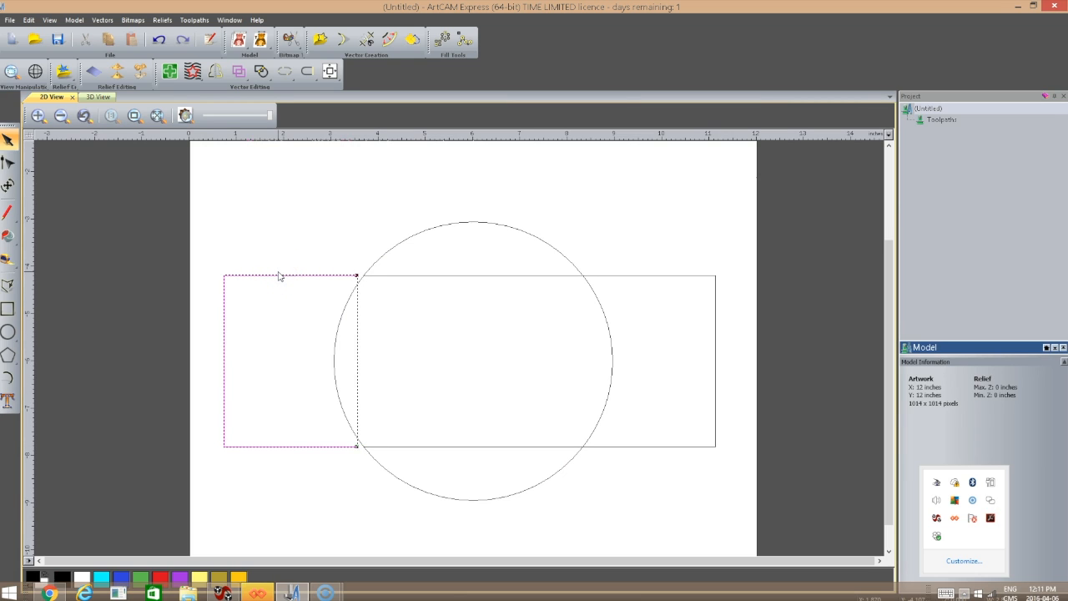
- Nudge the circle's sliced left arc to the left and deselect it
left_click(334, 381)
left_click(335, 382)
key("Left")
key("Left")
key("Left")
left_click(246, 375)
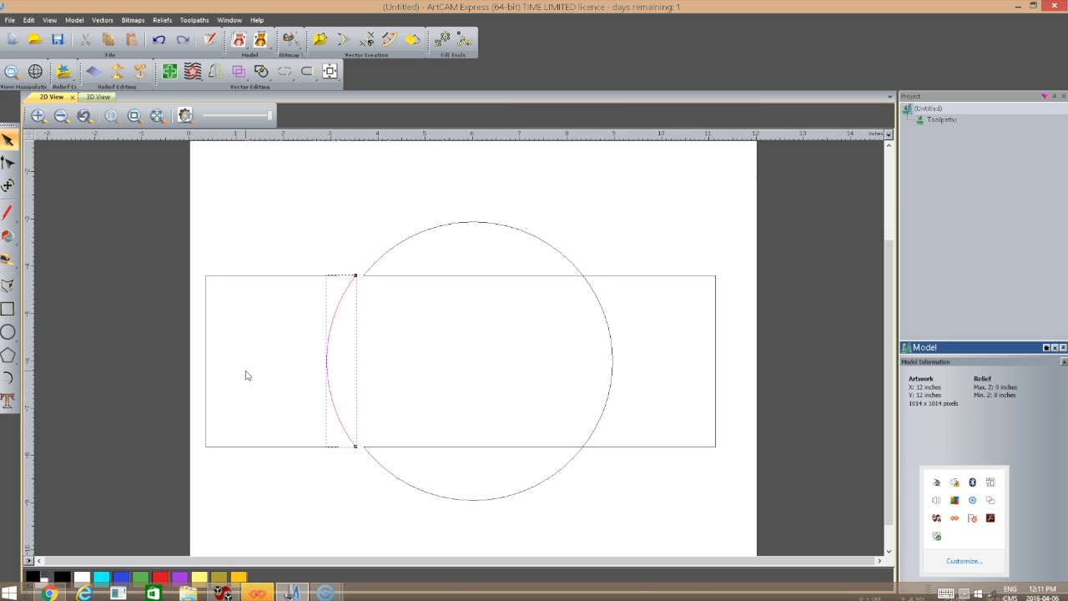